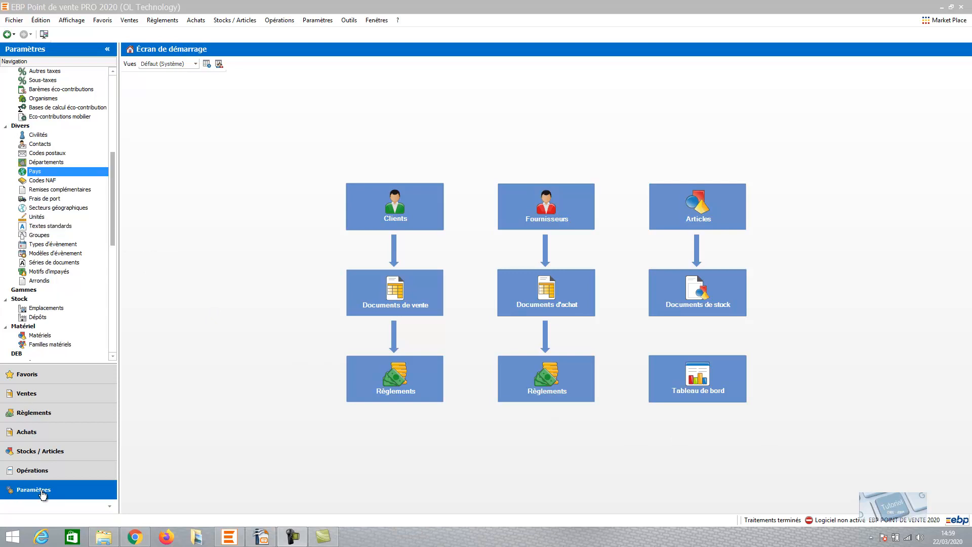
- Create a new shipping charge record with the code PORT and the label "Frais de port"
{"action": "left_click", "coordinate": [44, 201]}
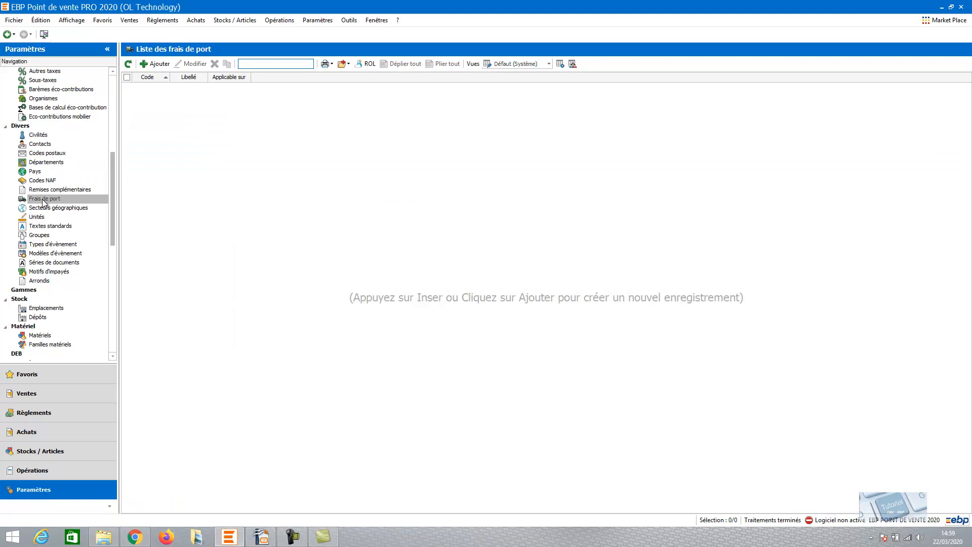
{"action": "left_click", "coordinate": [157, 64]}
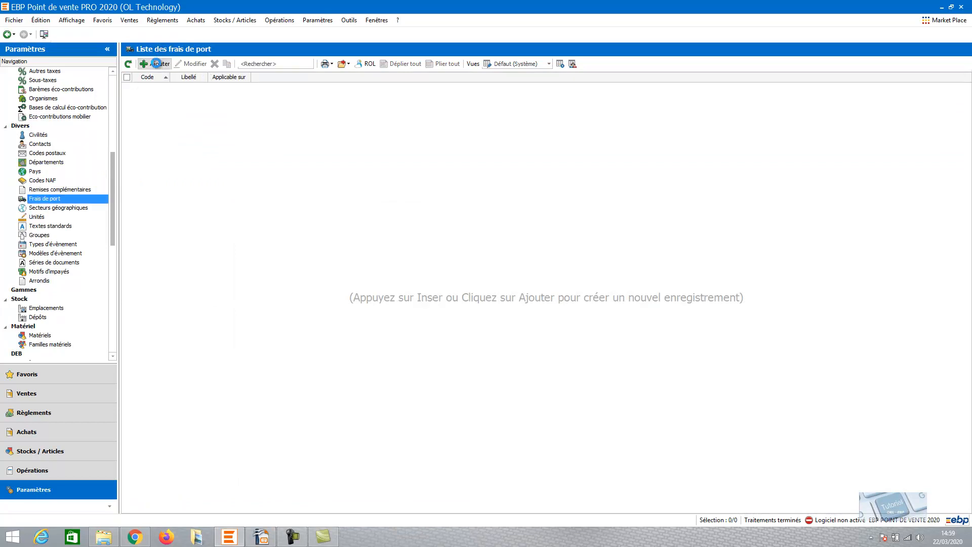
{"action": "type", "text": "P"}
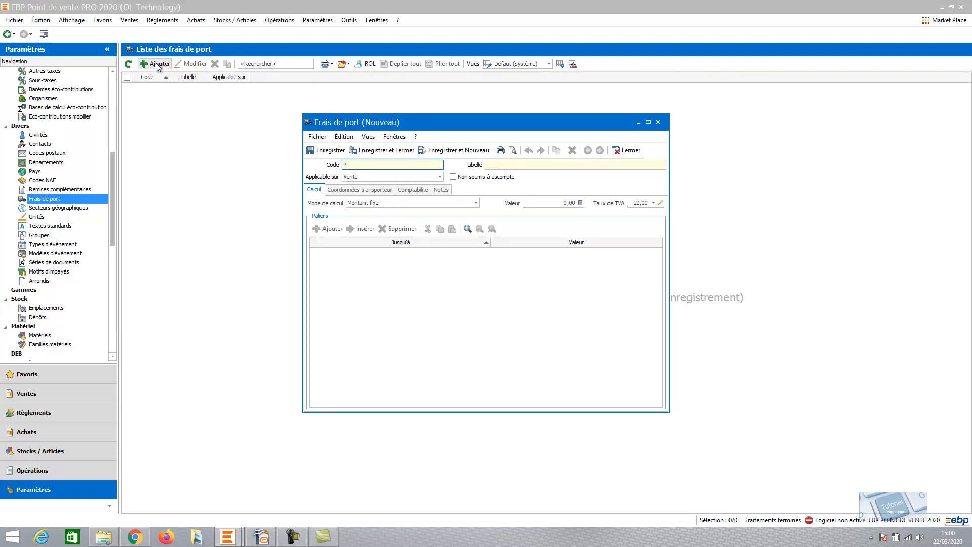
{"action": "type", "text": "ORT"}
{"action": "key", "text": "Tab"}
{"action": "type", "text": "fRAIS D"}
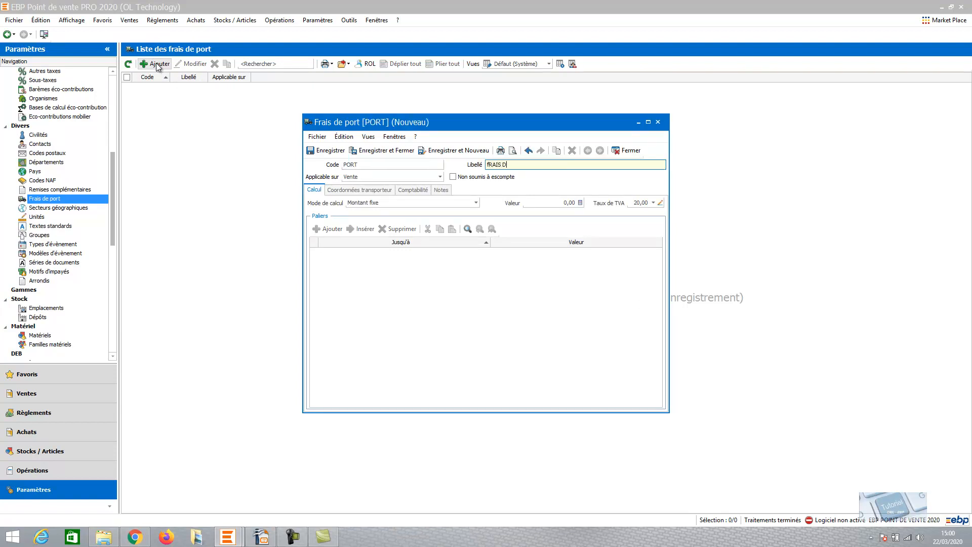
{"action": "type", "text": "e port"}
{"action": "key", "text": "Tab"}
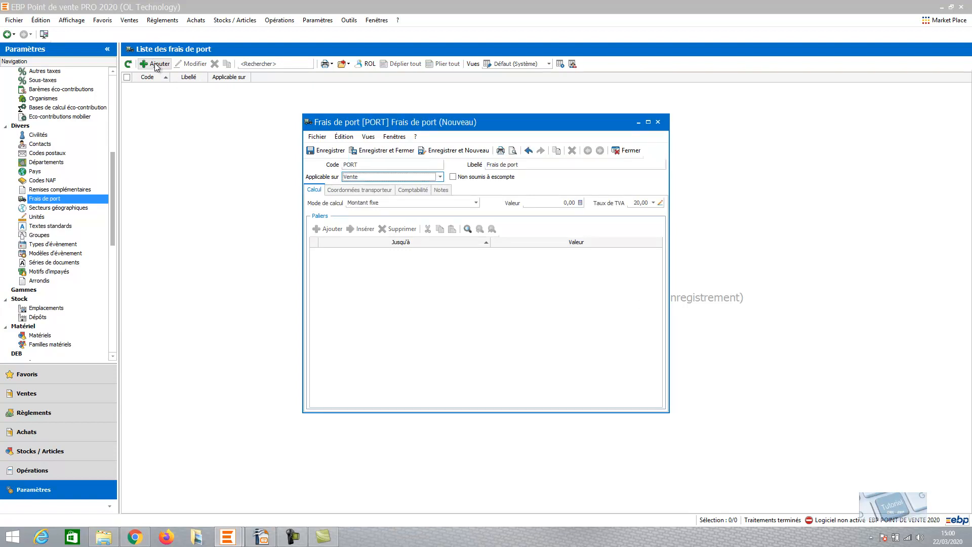
- Make the PORT shipping charge applicable to "Vente et Achat", leaving its fixed amount unfilled
{"action": "left_click", "coordinate": [440, 177]}
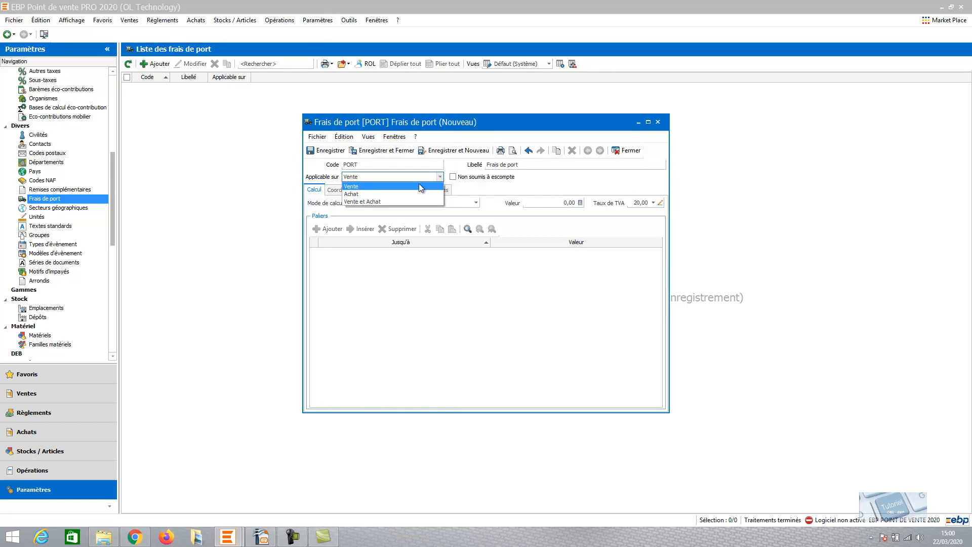
{"action": "left_click", "coordinate": [391, 201]}
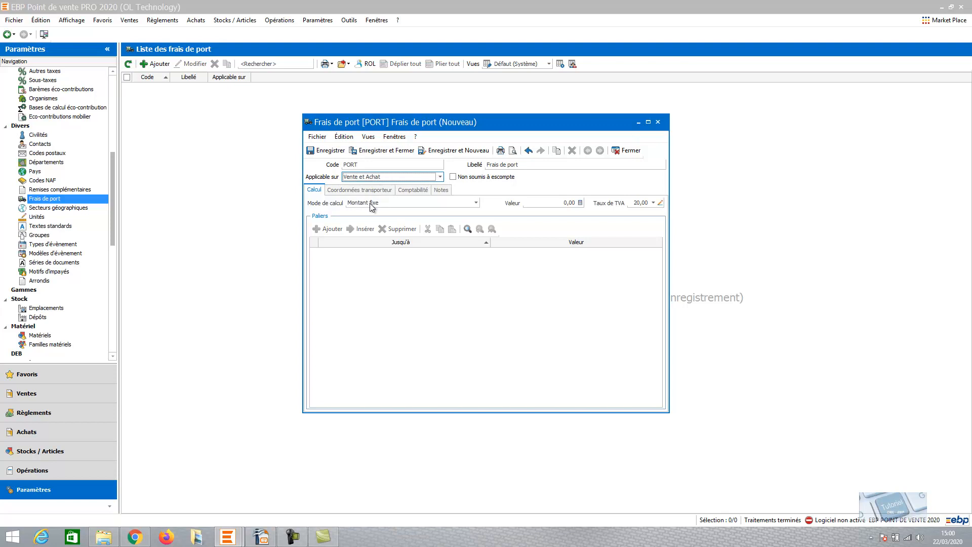
{"action": "left_click", "coordinate": [566, 203]}
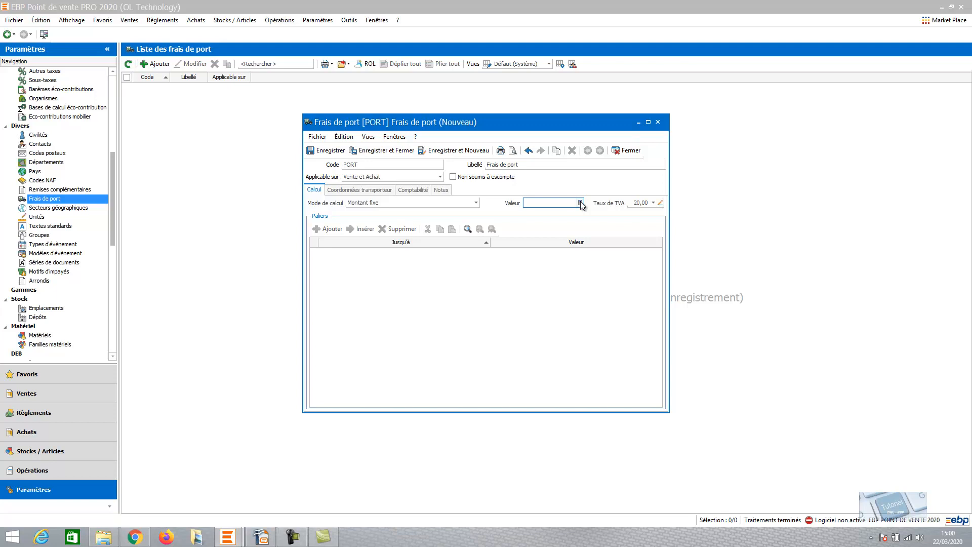
{"action": "key", "text": "Tab"}
- Check the accounting accounts for the France territory, and save and close the PORT record
{"action": "left_click", "coordinate": [408, 190]}
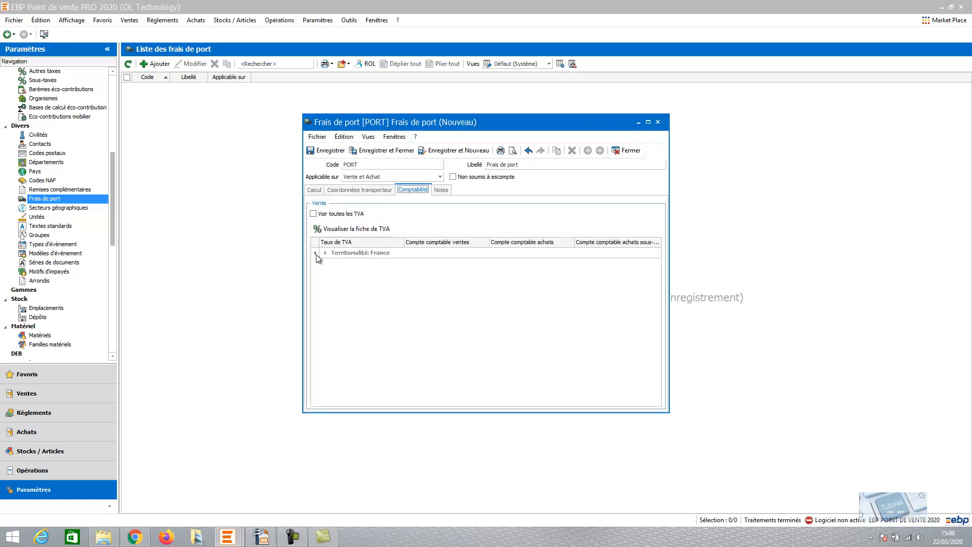
{"action": "left_click", "coordinate": [325, 253]}
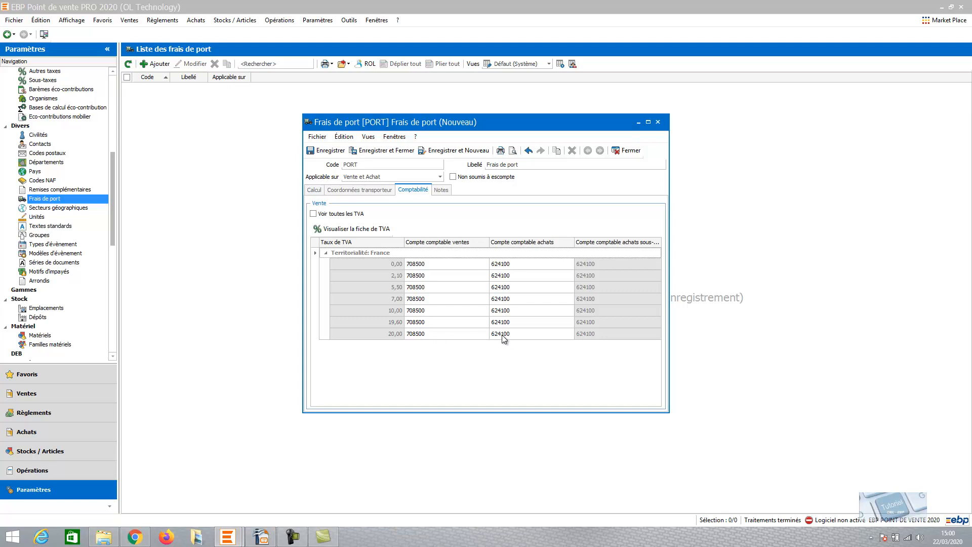
{"action": "left_click", "coordinate": [399, 151]}
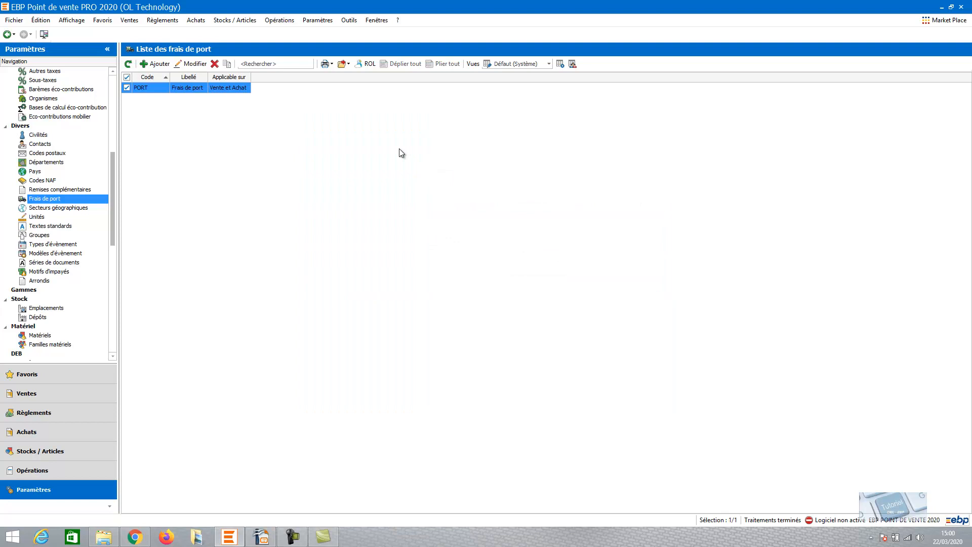
- Create a second shipping charge record with the code PORTVENT and the label "Frais de port"
{"action": "left_click", "coordinate": [160, 63]}
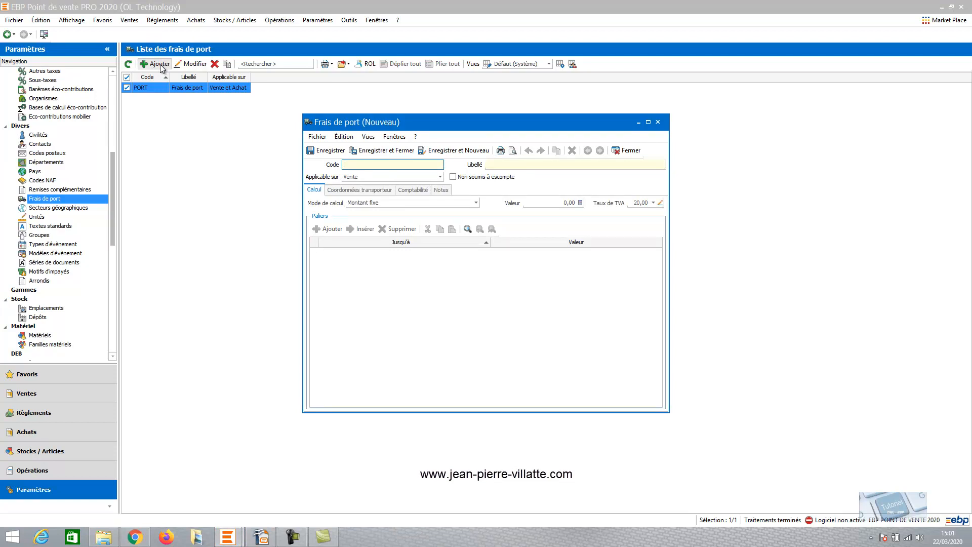
{"action": "type", "text": "PORTVENT"}
{"action": "key", "text": "Tab"}
{"action": "type", "text": "Frais"}
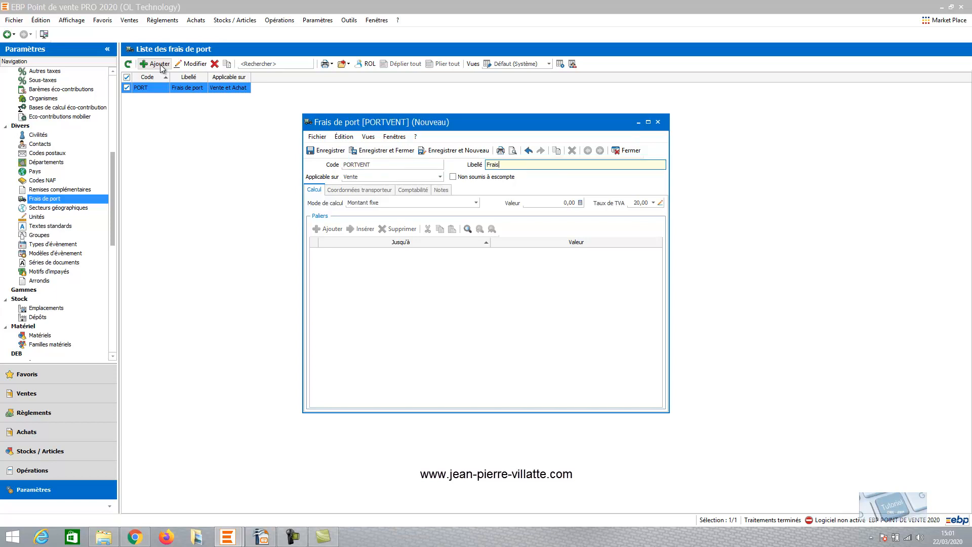
{"action": "type", "text": " de port"}
{"action": "key", "text": "Tab"}
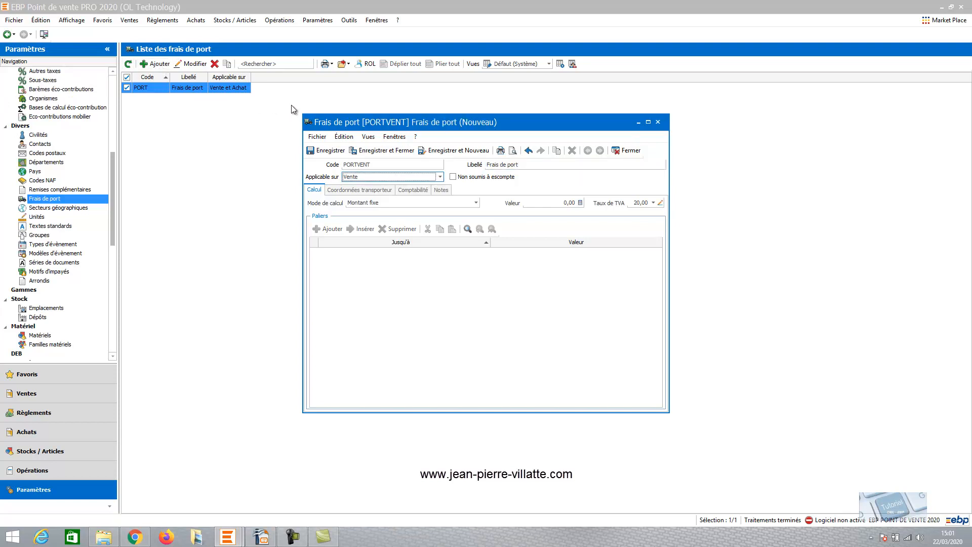
- Set the calculation mode to "Palier sur Montant HT facturé" and add a first tier up to 100 with the value 6
{"action": "left_click", "coordinate": [368, 202]}
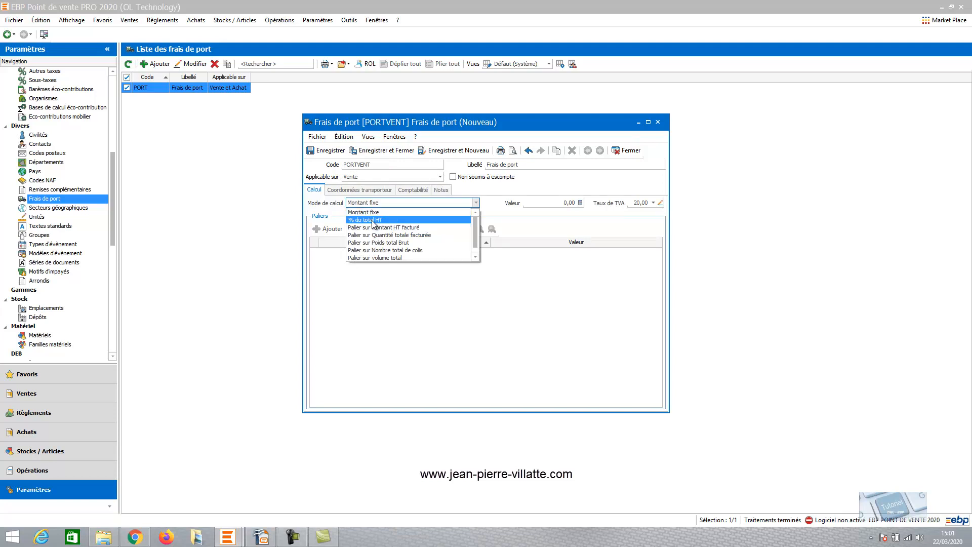
{"action": "left_click", "coordinate": [373, 228]}
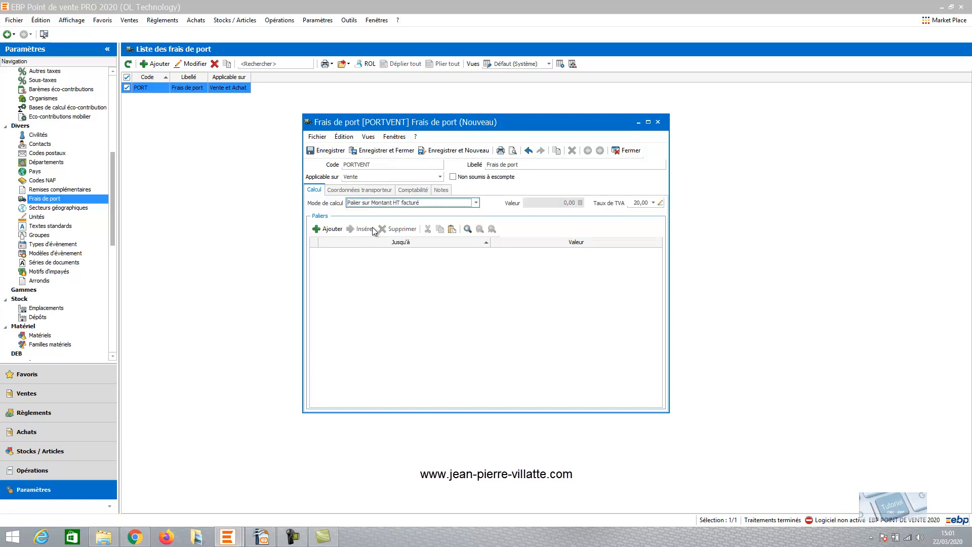
{"action": "left_click", "coordinate": [327, 230]}
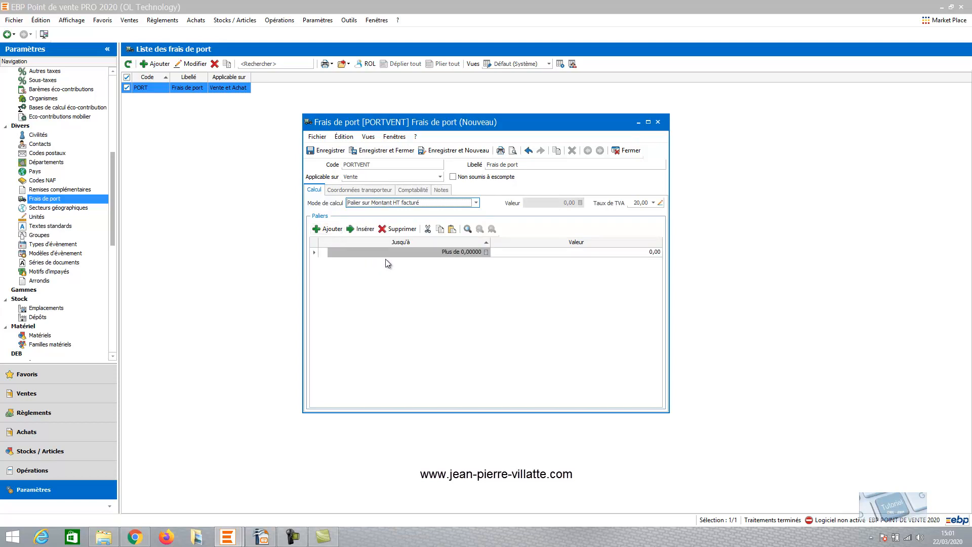
{"action": "left_click", "coordinate": [436, 250]}
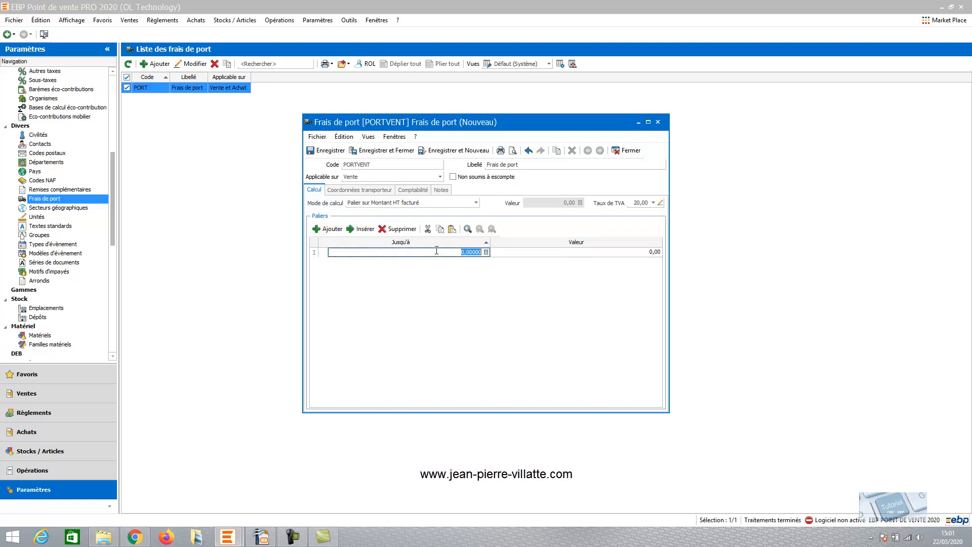
{"action": "type", "text": "100"}
{"action": "key", "text": "Tab"}
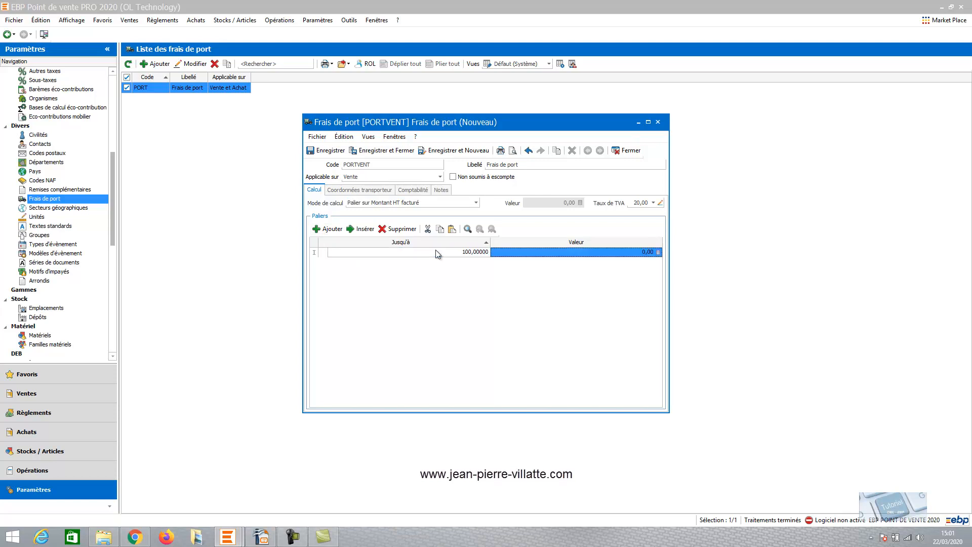
{"action": "type", "text": "6"}
{"action": "key", "text": "Return"}
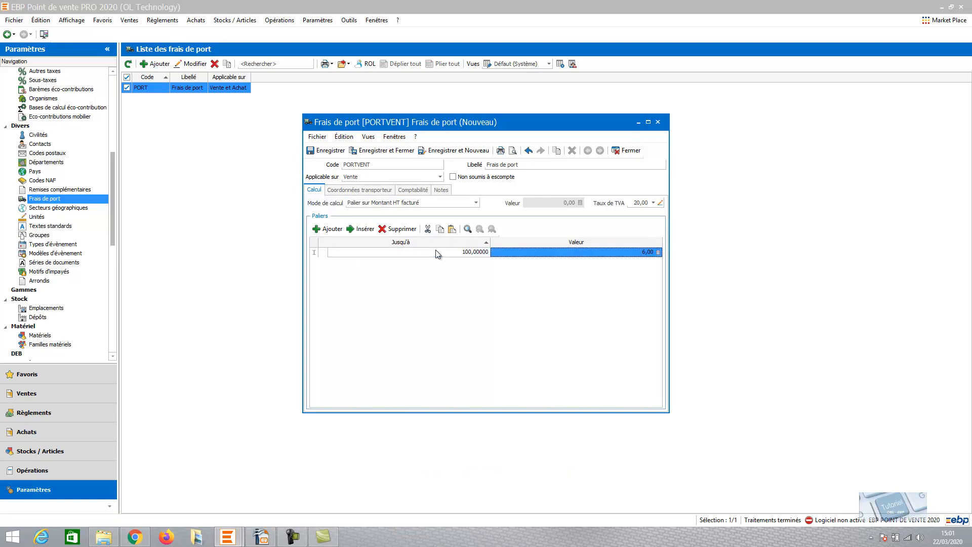
- Add a second tier up to 500 with the value 0, followed by a final tier for amounts above 500
{"action": "left_click", "coordinate": [330, 228]}
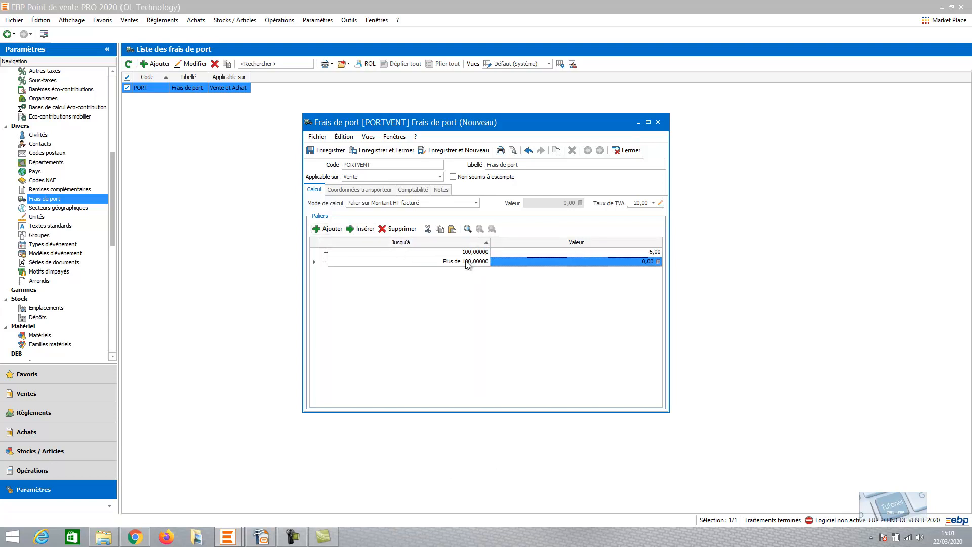
{"action": "left_click", "coordinate": [466, 261]}
{"action": "type", "text": "500"}
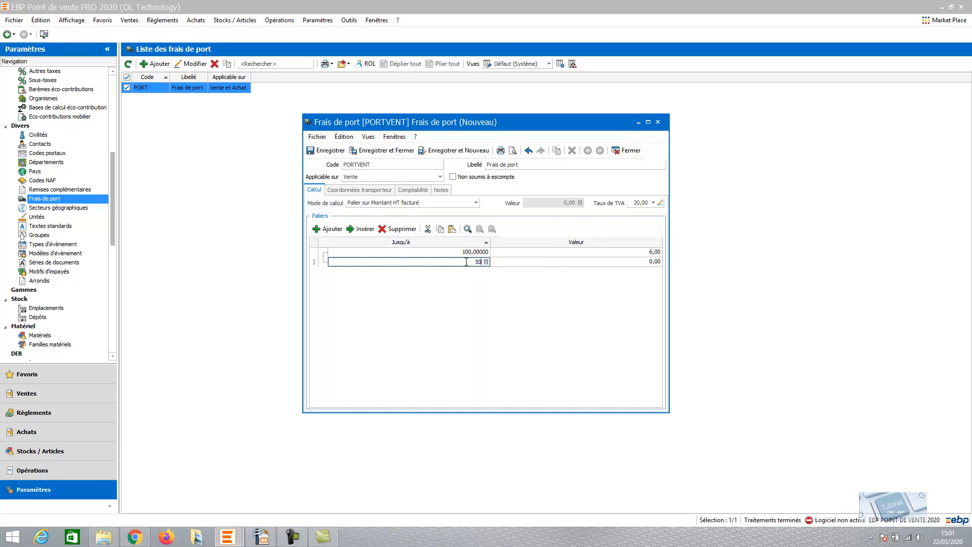
{"action": "key", "text": "Return"}
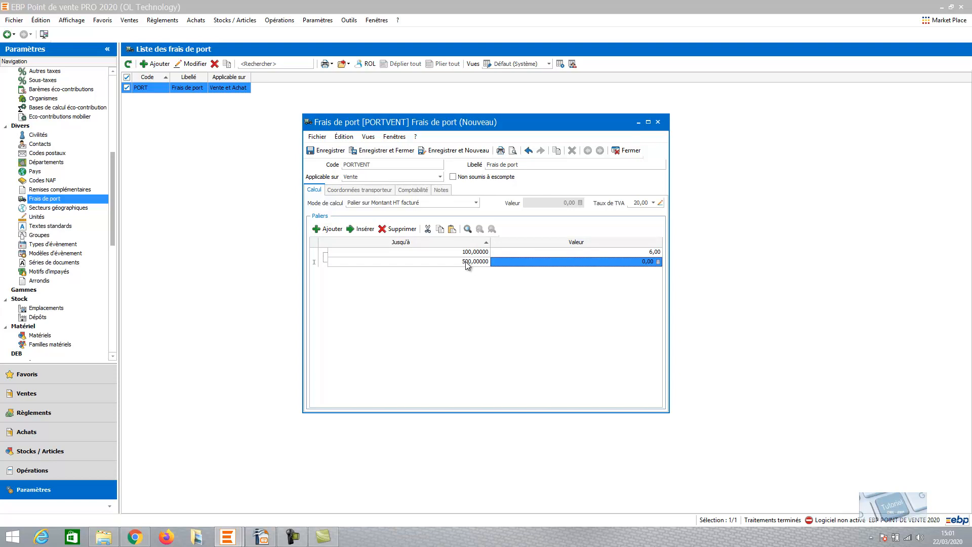
{"action": "key", "text": "Return"}
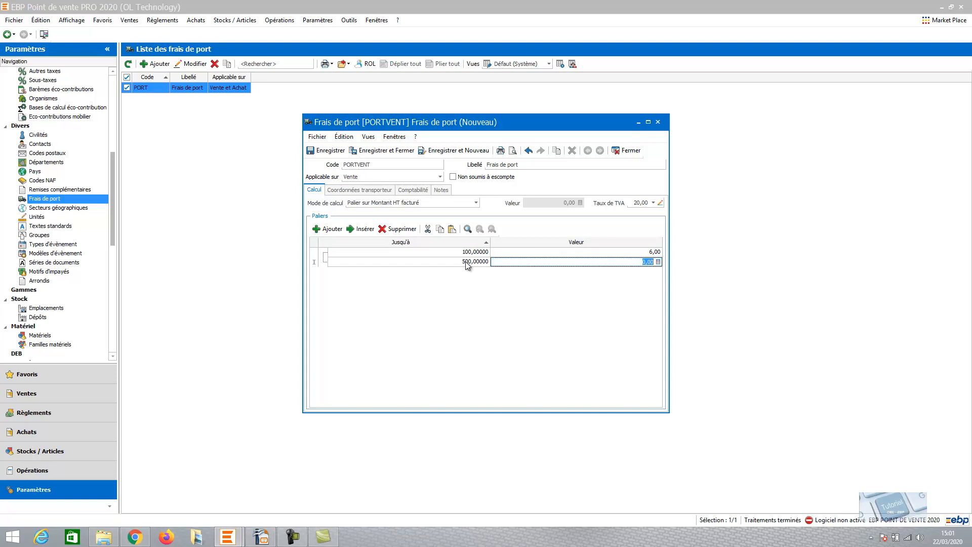
{"action": "key", "text": "Return"}
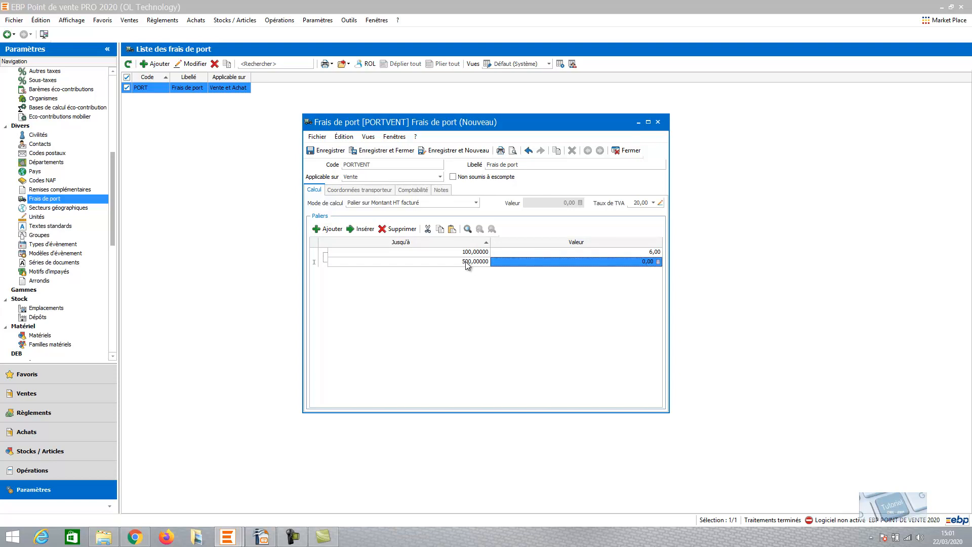
{"action": "left_click", "coordinate": [320, 231]}
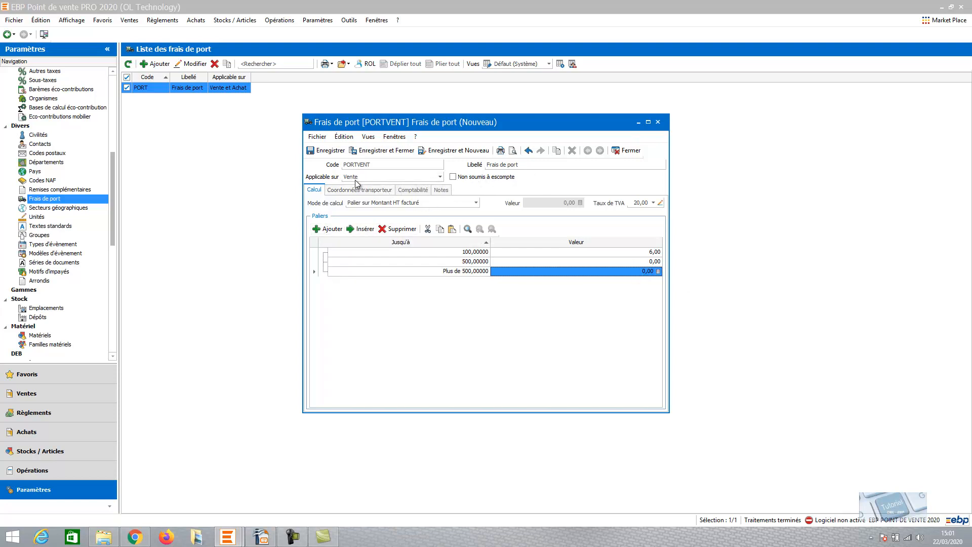
- Show all VAT rates in PORTVENT's accounting details, and expand the France and Intracommunautaire territories in a maximised window
{"action": "left_click", "coordinate": [412, 190]}
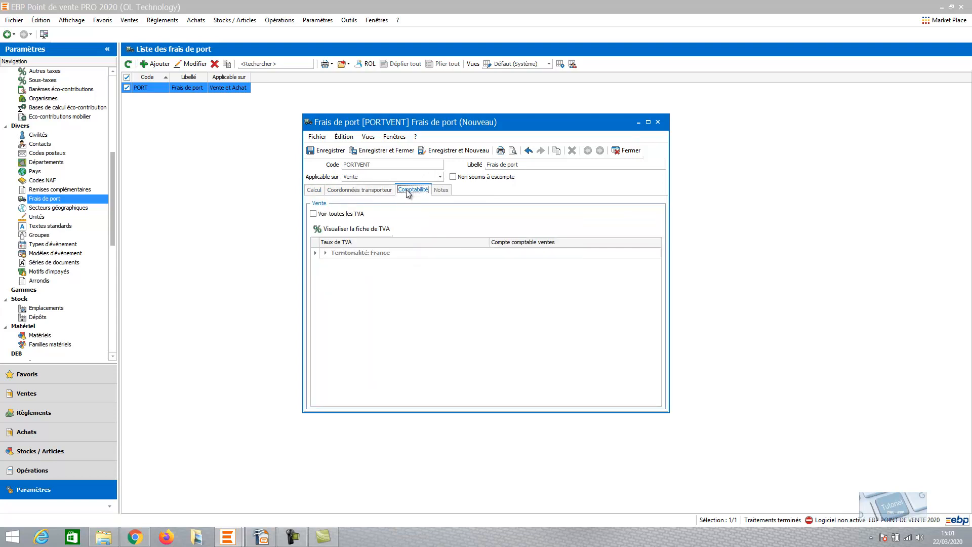
{"action": "left_click", "coordinate": [324, 253]}
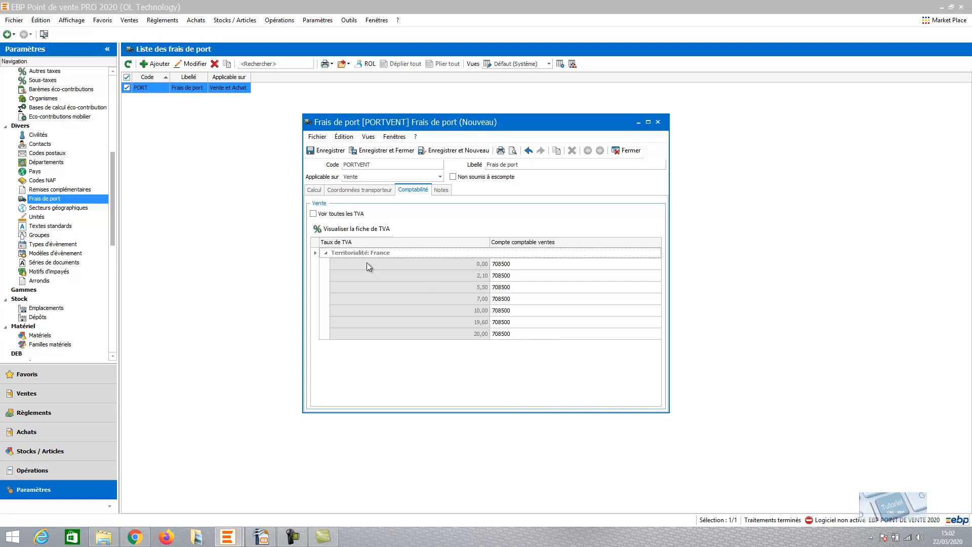
{"action": "left_click", "coordinate": [314, 214]}
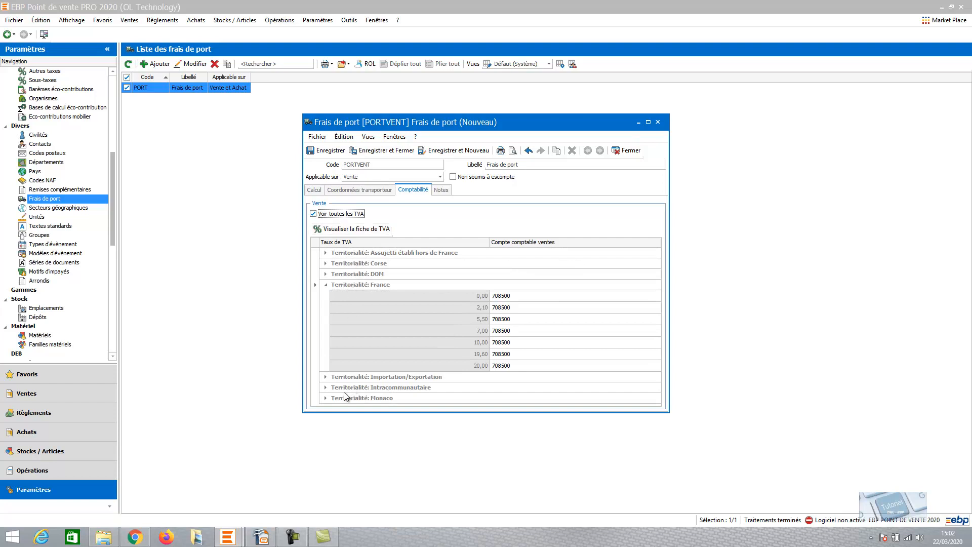
{"action": "left_click", "coordinate": [325, 388]}
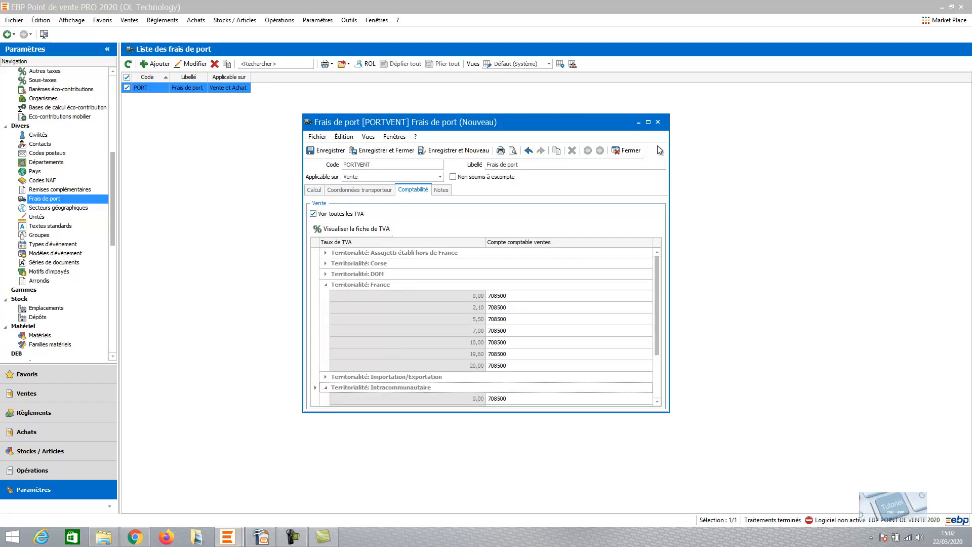
{"action": "left_click", "coordinate": [649, 123]}
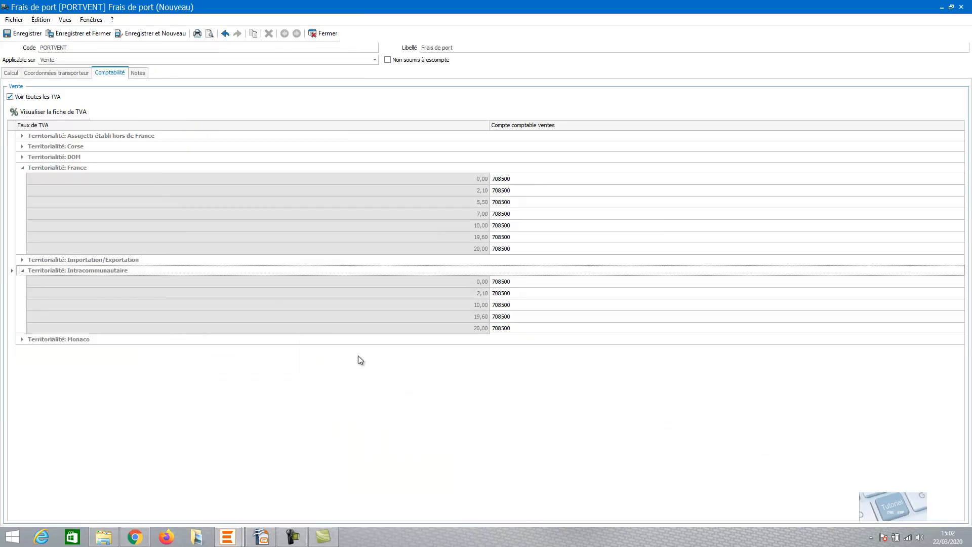
- Compare the sales accounts at the 20% rate for France and Intracommunautaire, and expand the Importation/Exportation territory
{"action": "left_click", "coordinate": [508, 328]}
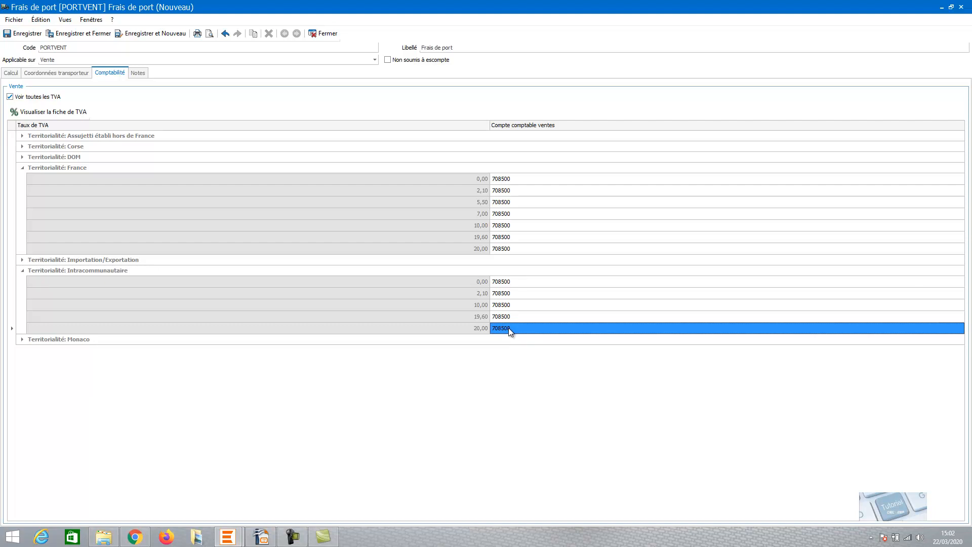
{"action": "left_click", "coordinate": [504, 248]}
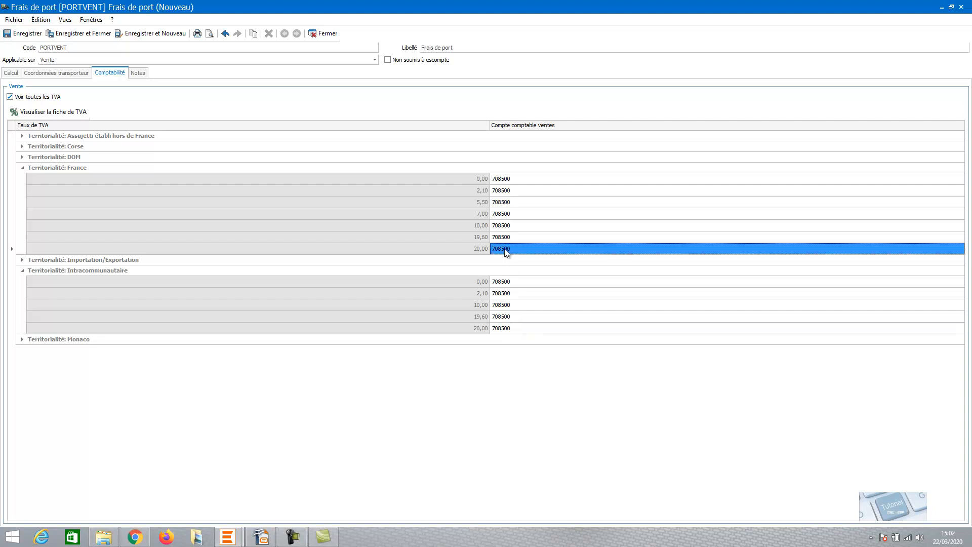
{"action": "left_click", "coordinate": [504, 328]}
{"action": "left_click", "coordinate": [504, 328]}
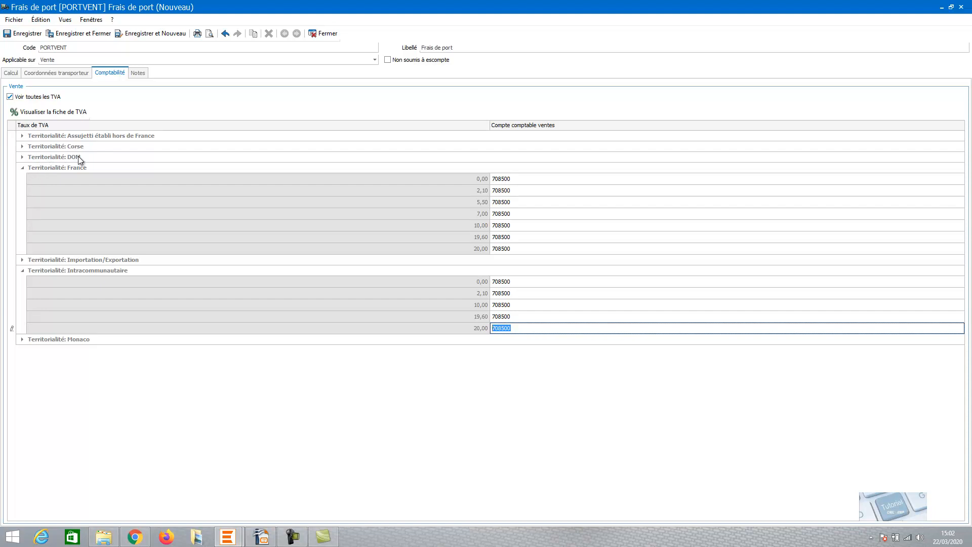
{"action": "left_click", "coordinate": [22, 260]}
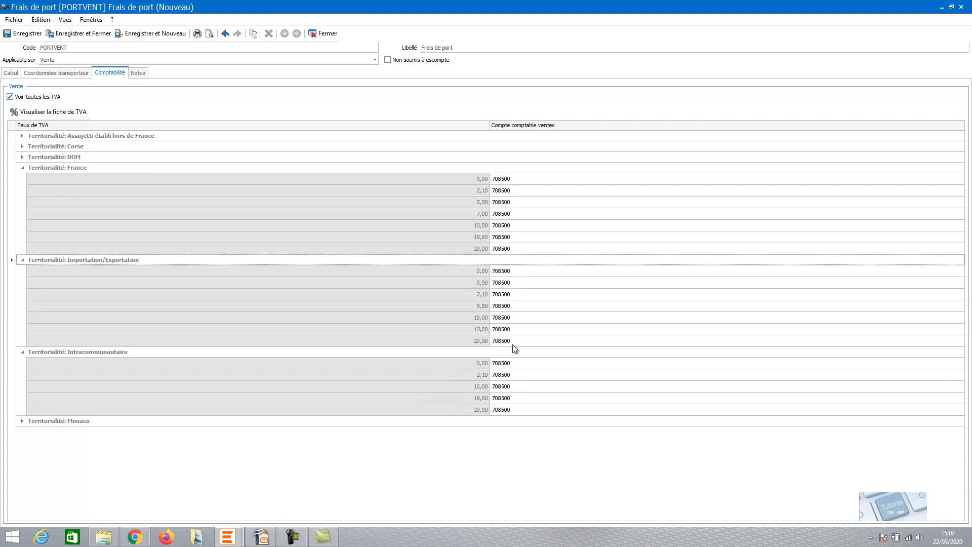
- Set the sales account for the Importation/Exportation territory at the 20% rate to 708600, and save and close the PORTVENT record
{"action": "left_click", "coordinate": [508, 340]}
{"action": "left_click", "coordinate": [508, 340]}
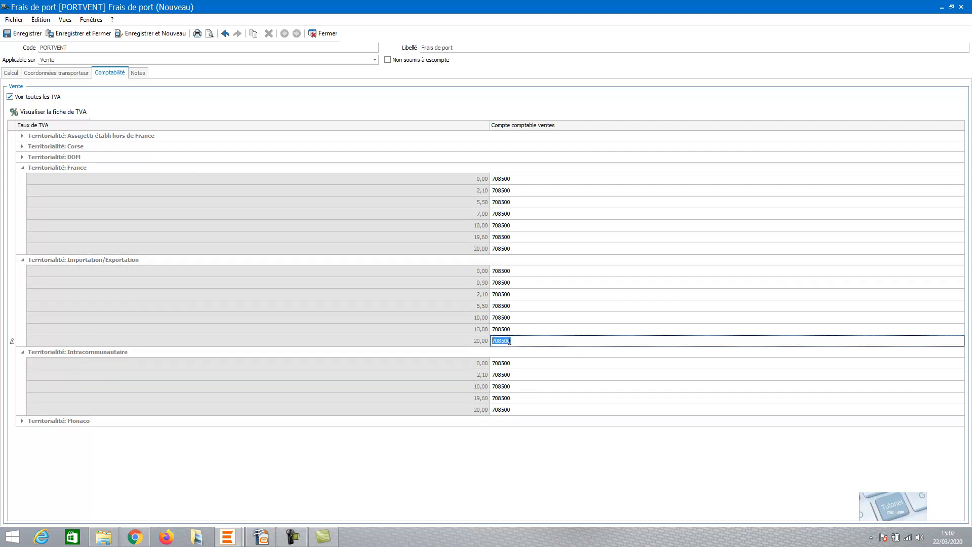
{"action": "key", "text": "BackSpace"}
{"action": "type", "text": "708600"}
{"action": "left_click", "coordinate": [88, 33]}
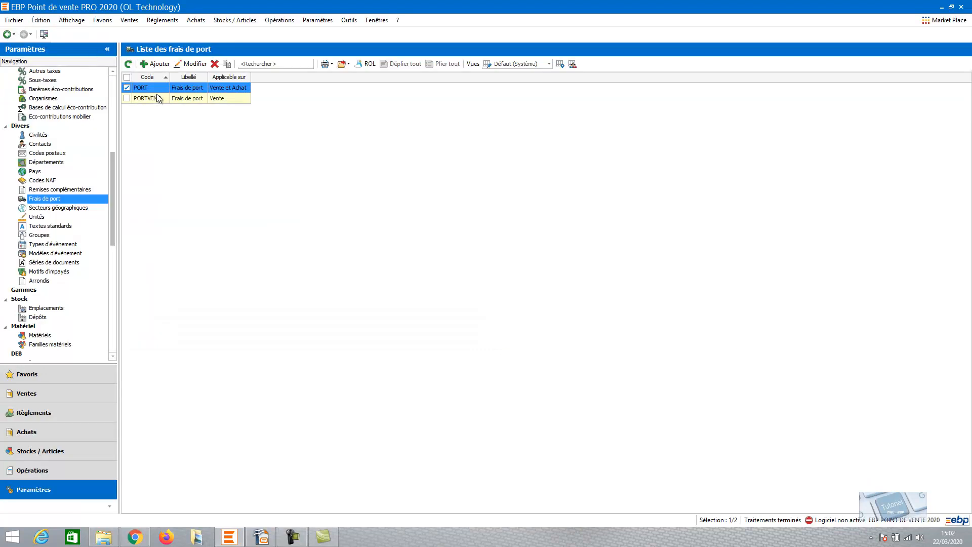
- Start a new shipping charge record applicable to "Achat" and review the calculation modes offered for it
{"action": "left_click", "coordinate": [159, 64]}
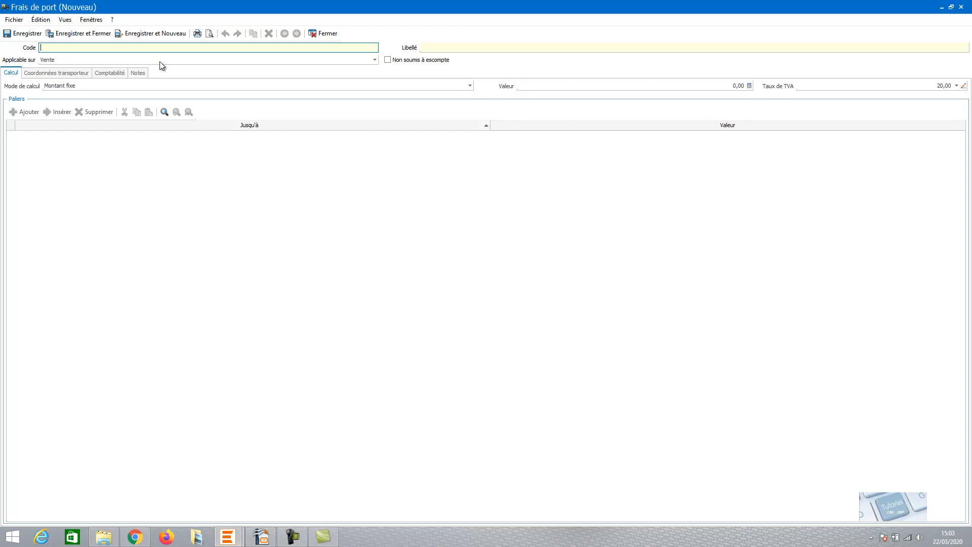
{"action": "left_click", "coordinate": [153, 60]}
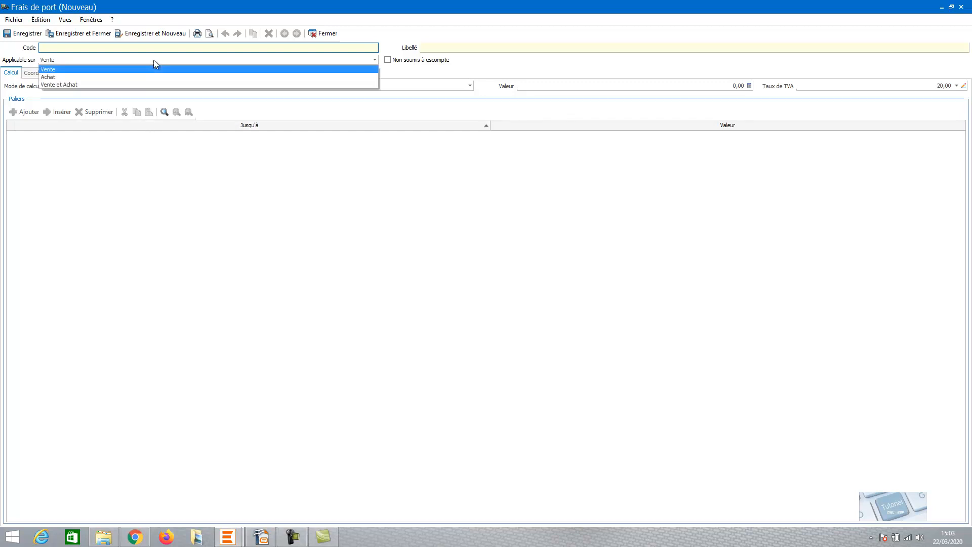
{"action": "left_click", "coordinate": [145, 75]}
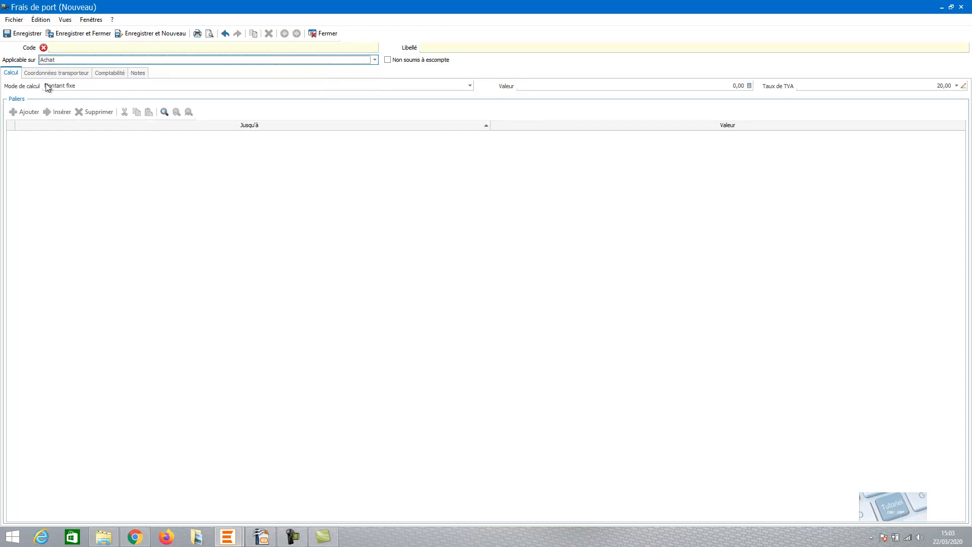
{"action": "left_click", "coordinate": [75, 85]}
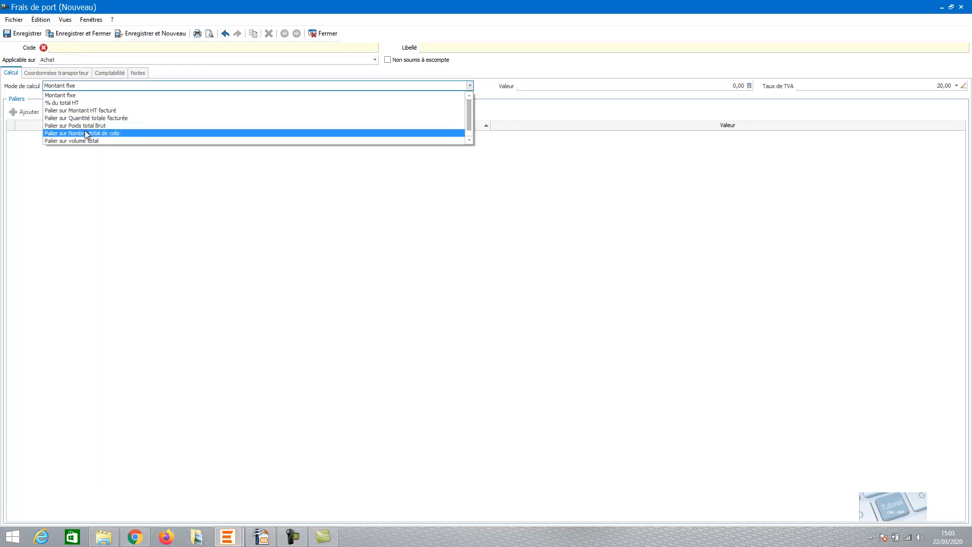
{"action": "left_click", "coordinate": [203, 235]}
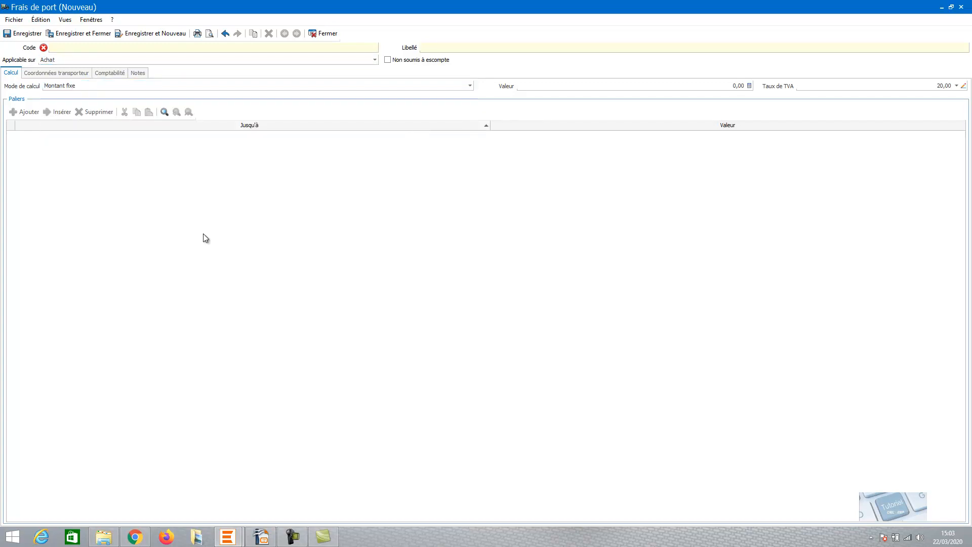
- Examine the new record's purchase accounts for France and Intracommunautaire with all VAT rates shown, and close it without saving
{"action": "left_click", "coordinate": [113, 71]}
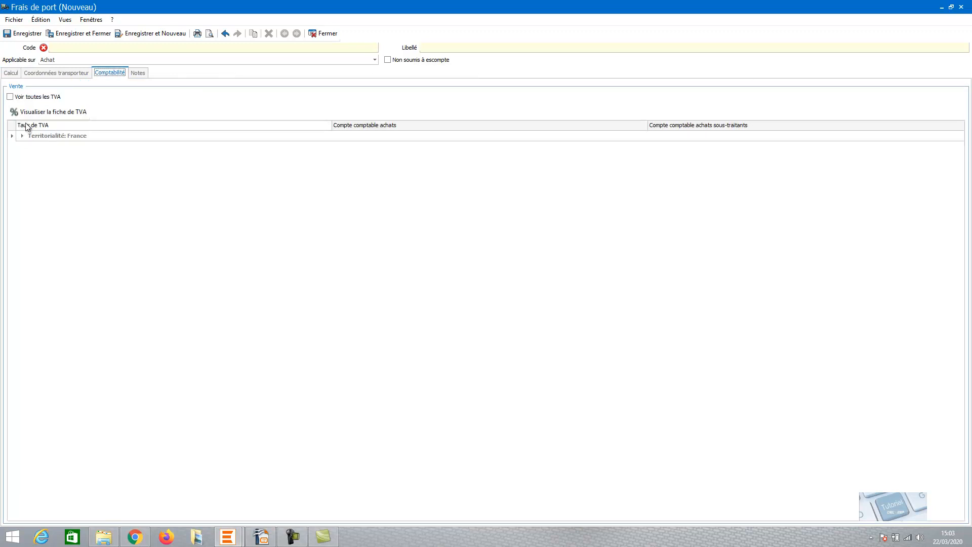
{"action": "left_click", "coordinate": [22, 135]}
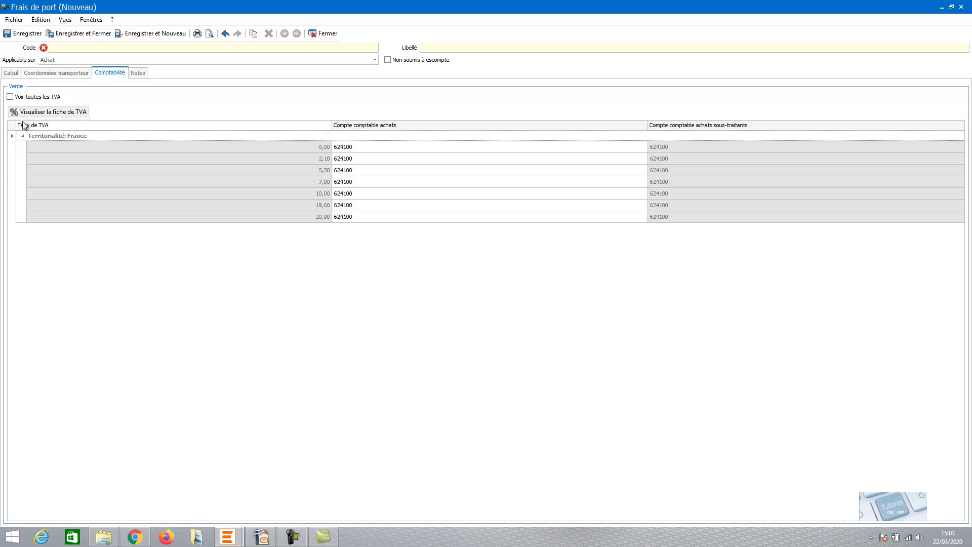
{"action": "left_click", "coordinate": [10, 97]}
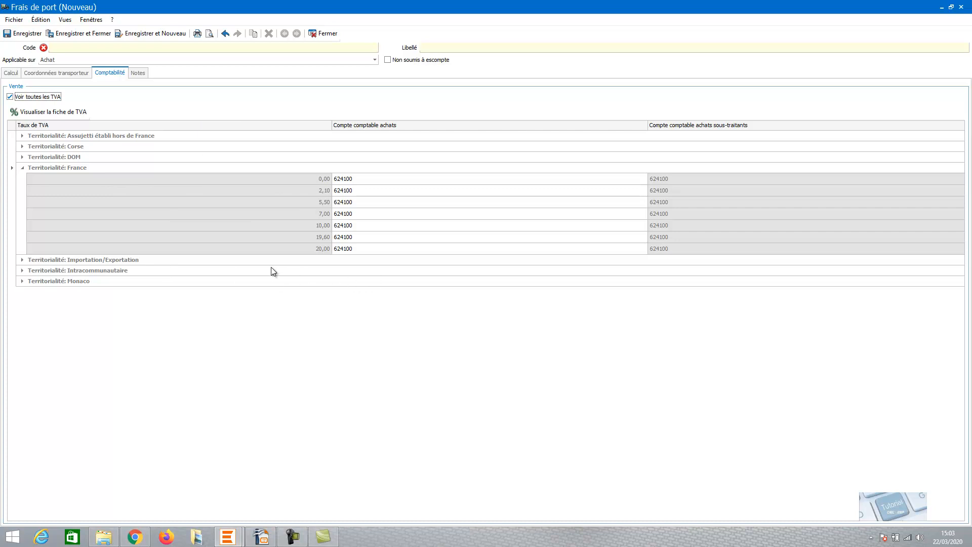
{"action": "left_click", "coordinate": [22, 271]}
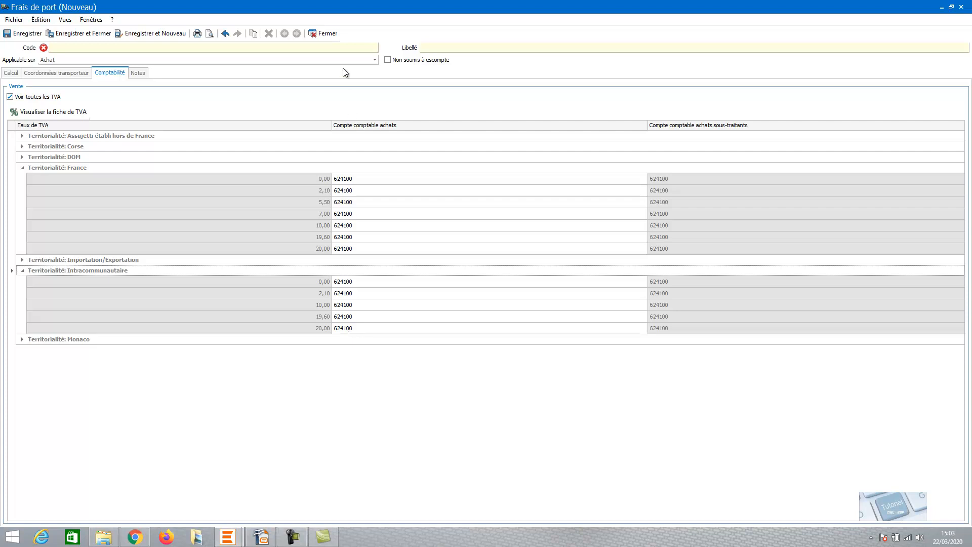
{"action": "left_click", "coordinate": [327, 33]}
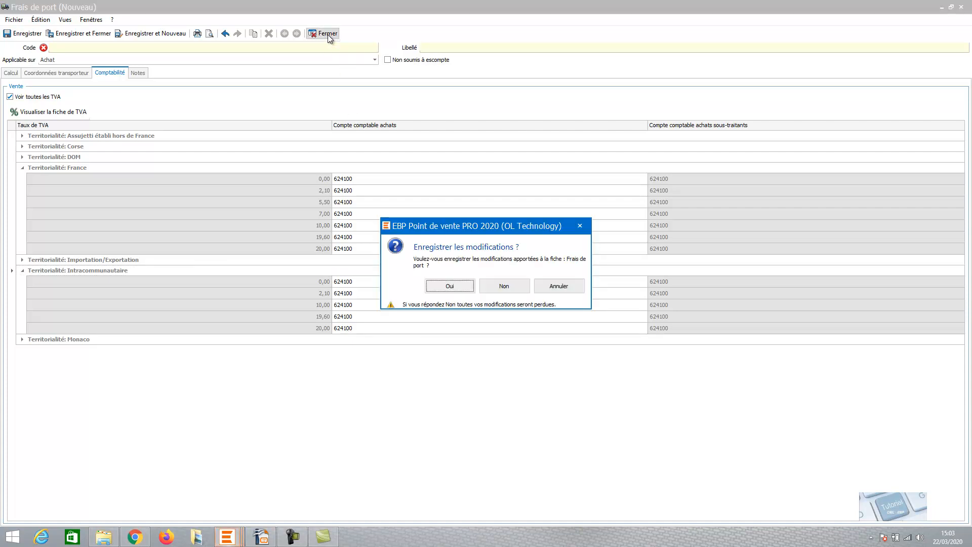
{"action": "left_click", "coordinate": [505, 287]}
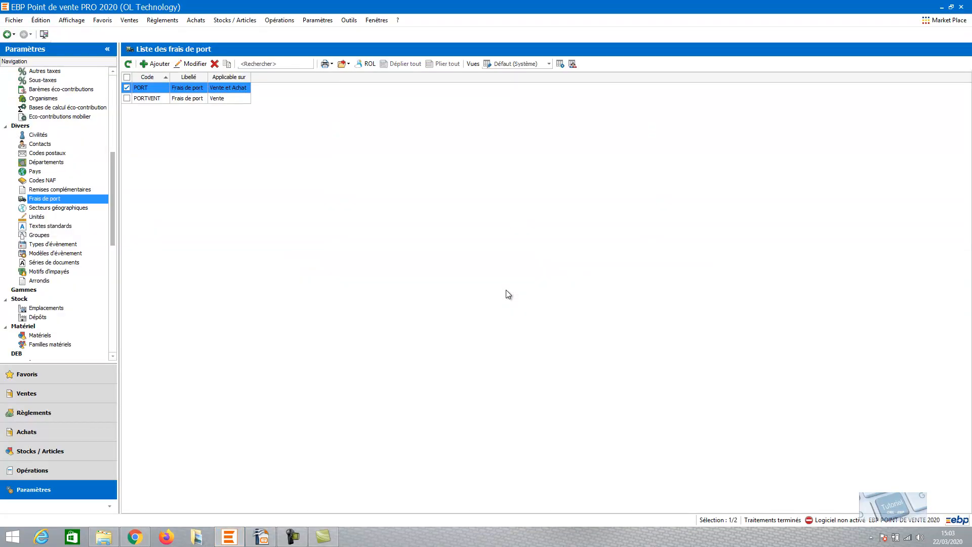